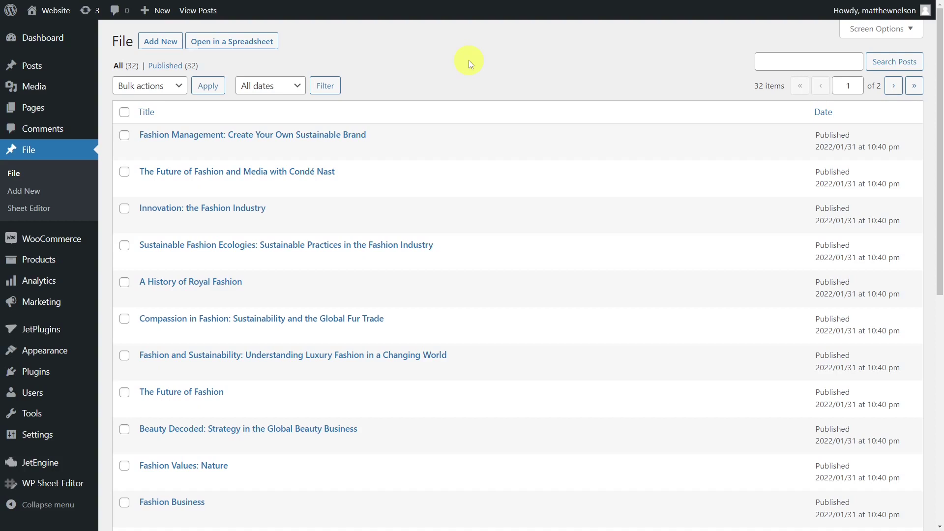
Go to WP Sheet Editor's Setup spreadsheet page from the admin sidebar.
mouse_move(59, 485)
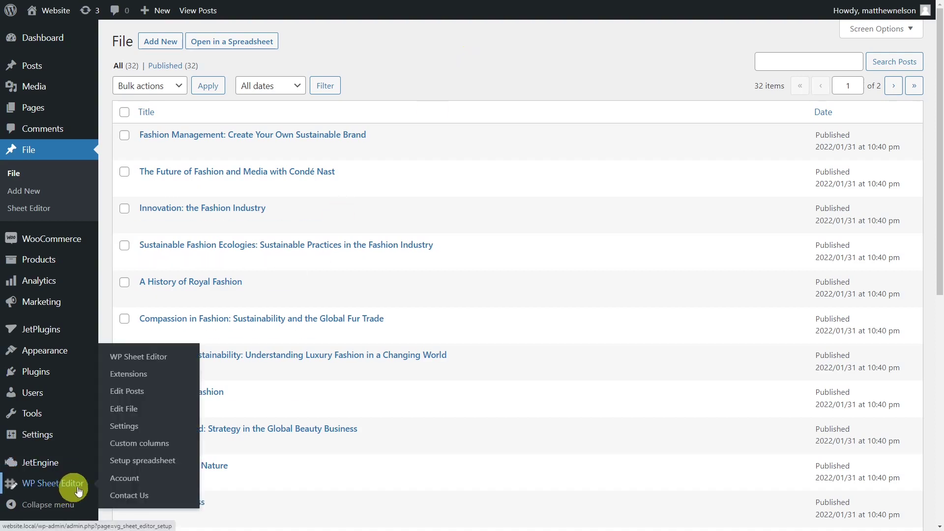
left_click(143, 464)
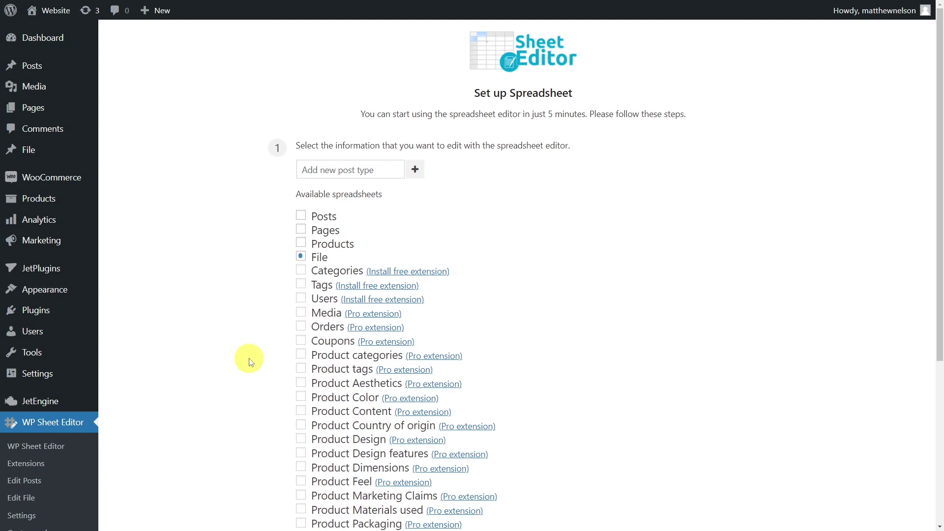
Choose File as the post type to edit and save the choice.
scroll(249, 362, "down", 1)
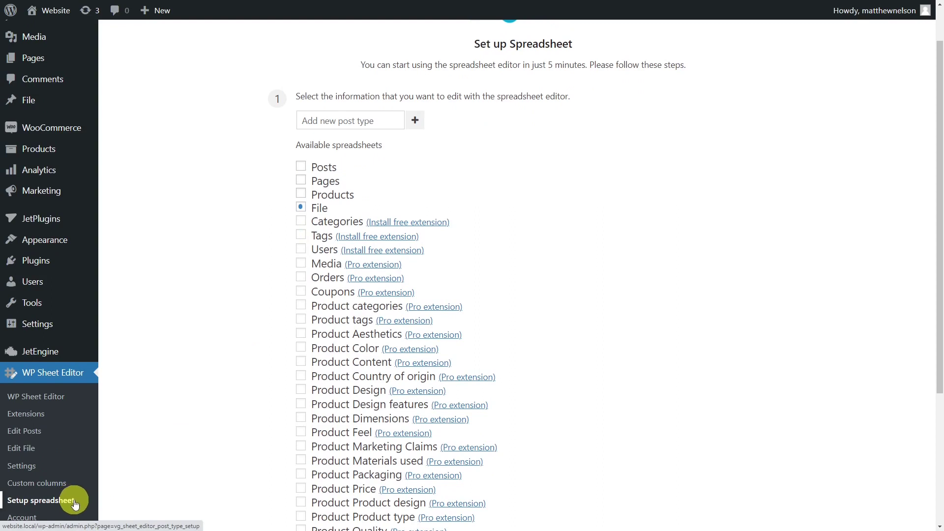
left_click(300, 208)
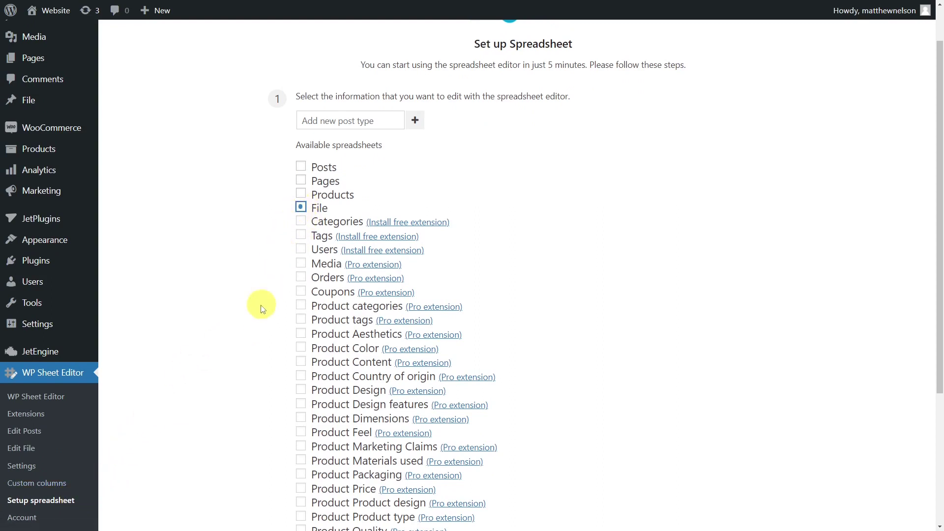
scroll(259, 314, "down", 3)
scroll(260, 384, "down", 2)
left_click(318, 466)
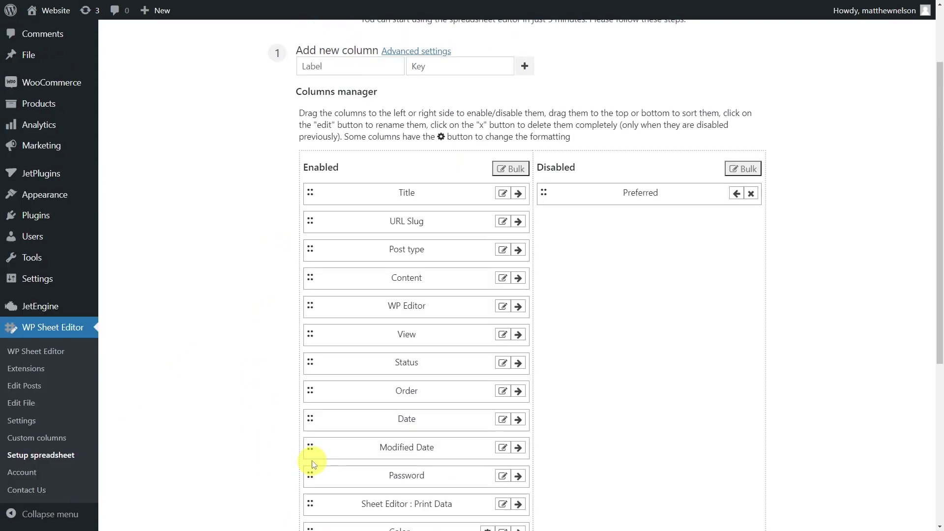
Move the Password column to the disabled list and save the column setup.
left_click_drag(312, 465, 605, 270)
scroll(472, 391, "down", 5)
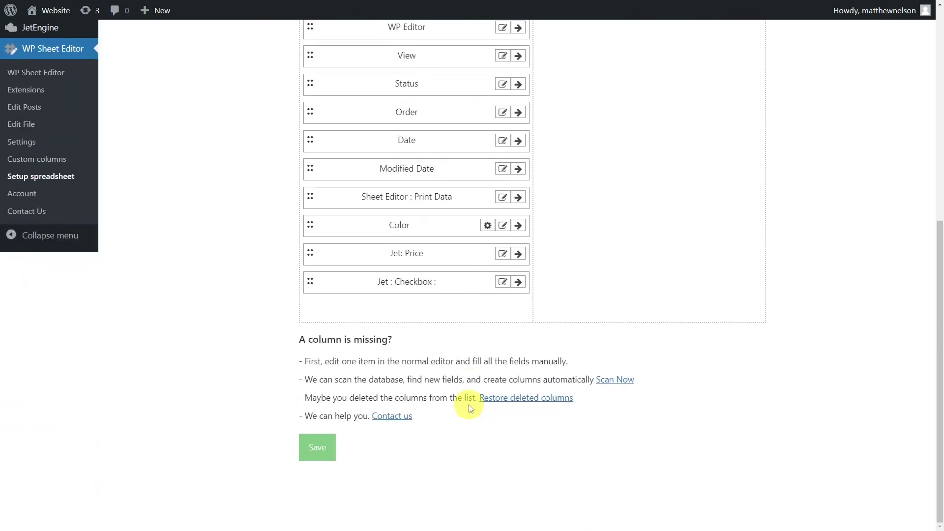
left_click(317, 448)
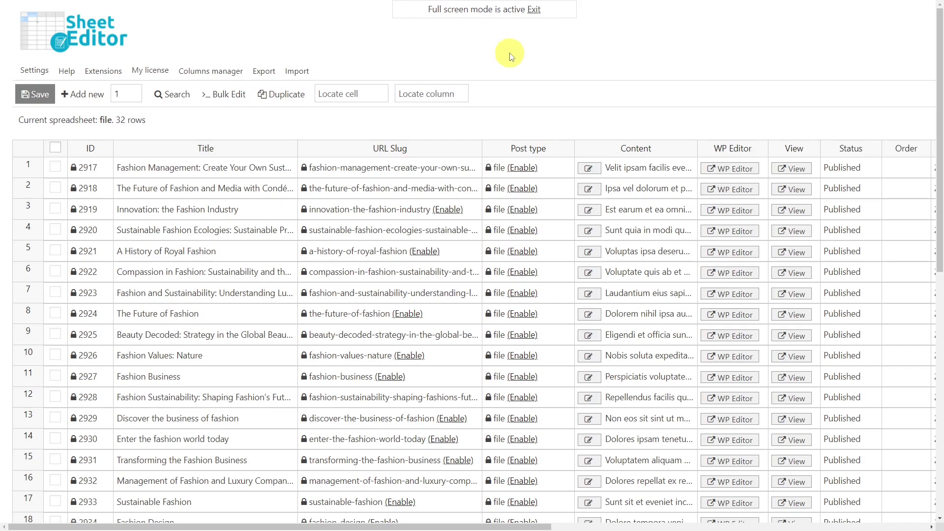
Export all 32 rows with every active column to CSV for Google Sheets.
left_click(266, 72)
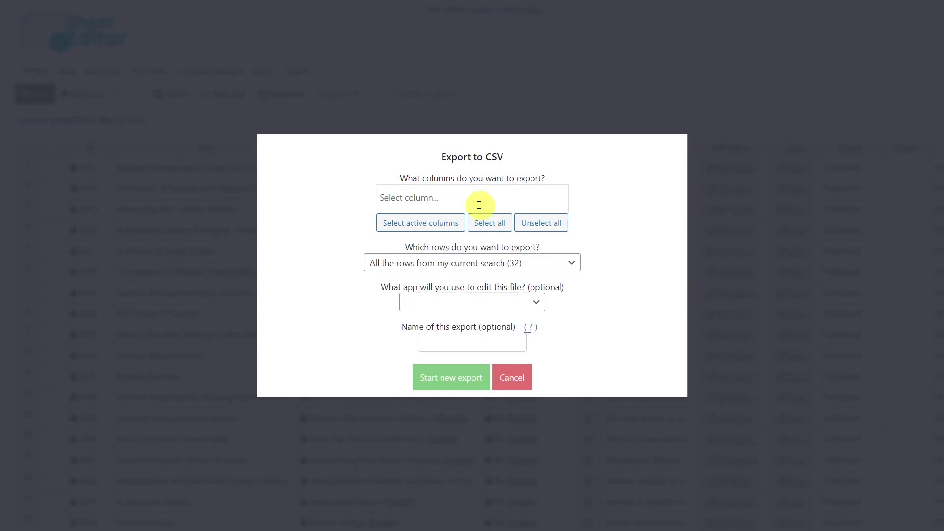
left_click(431, 226)
left_click(521, 355)
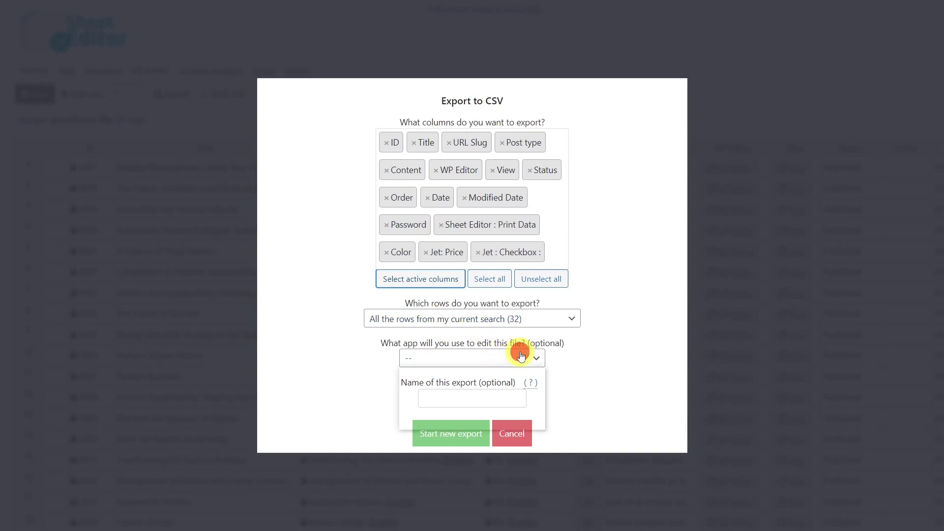
left_click(456, 412)
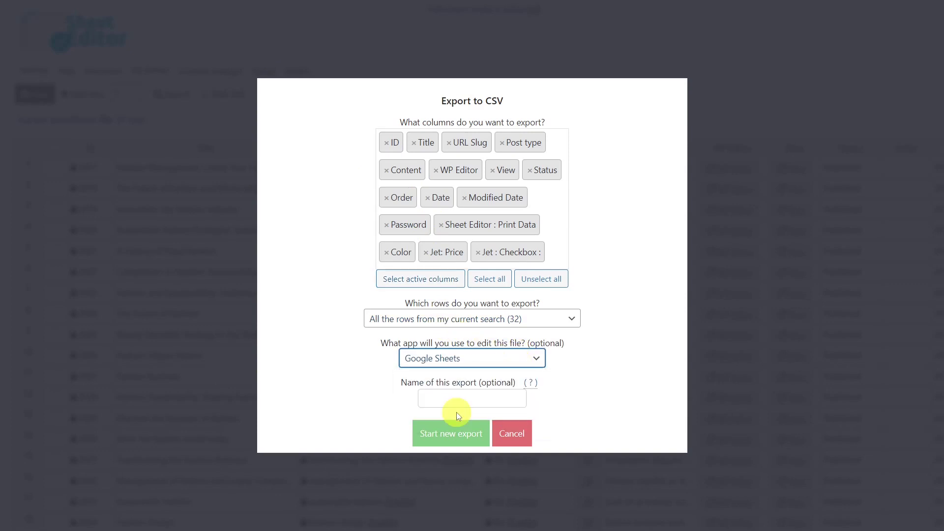
left_click(458, 432)
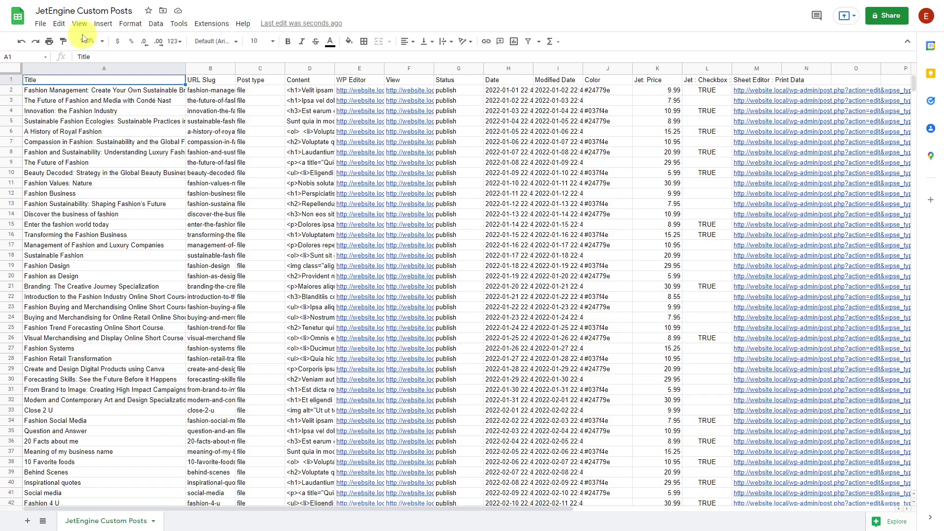
Download the JetEngine Custom Posts sheet as Comma Separated Values (.csv).
left_click(40, 24)
mouse_move(168, 146)
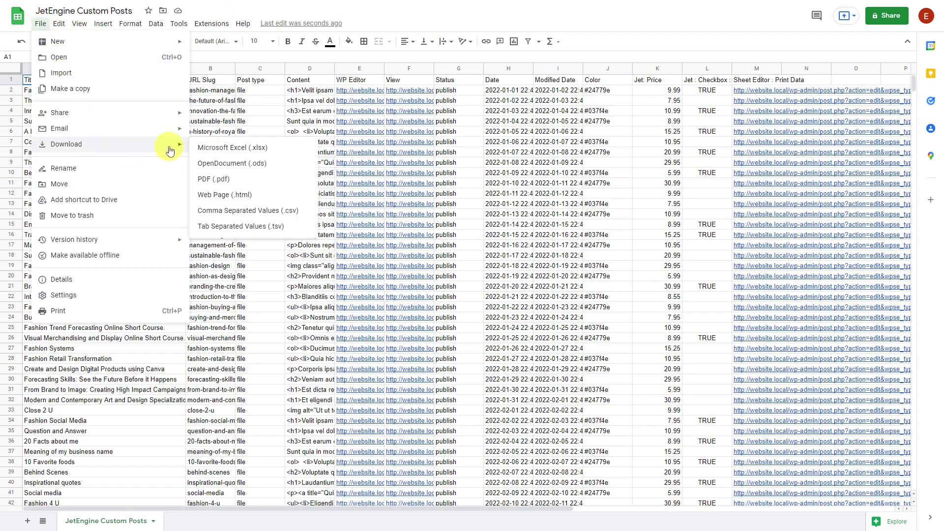
left_click(238, 210)
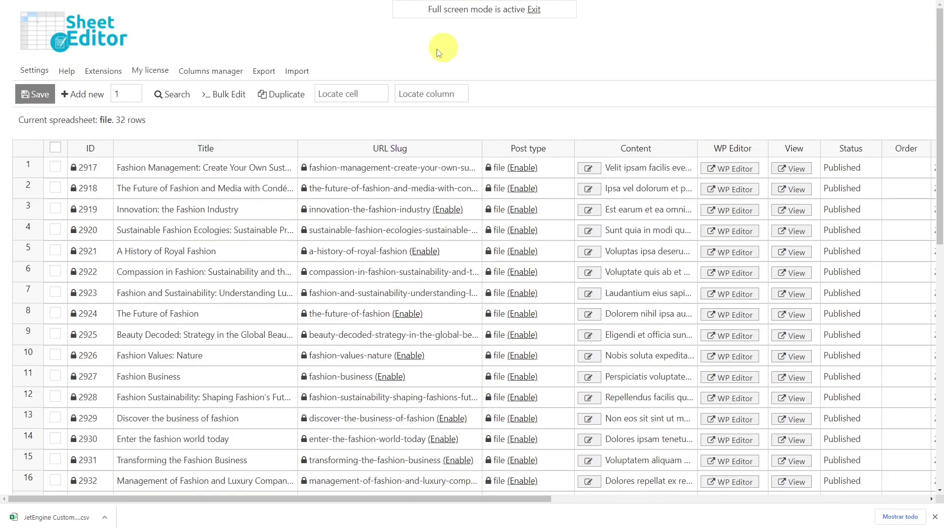
Start a CSV import from the computer using 'JetEngine Custom Posts (1).csv'.
left_click(297, 71)
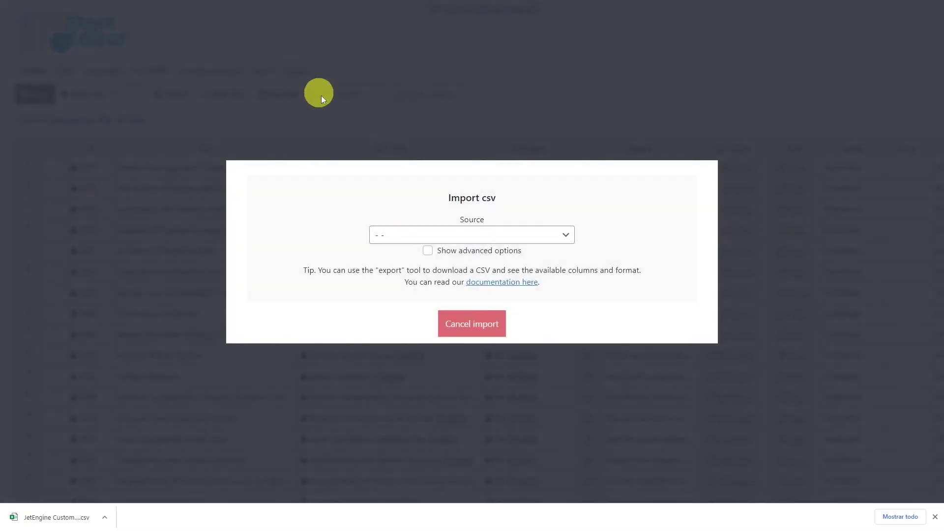
left_click(568, 236)
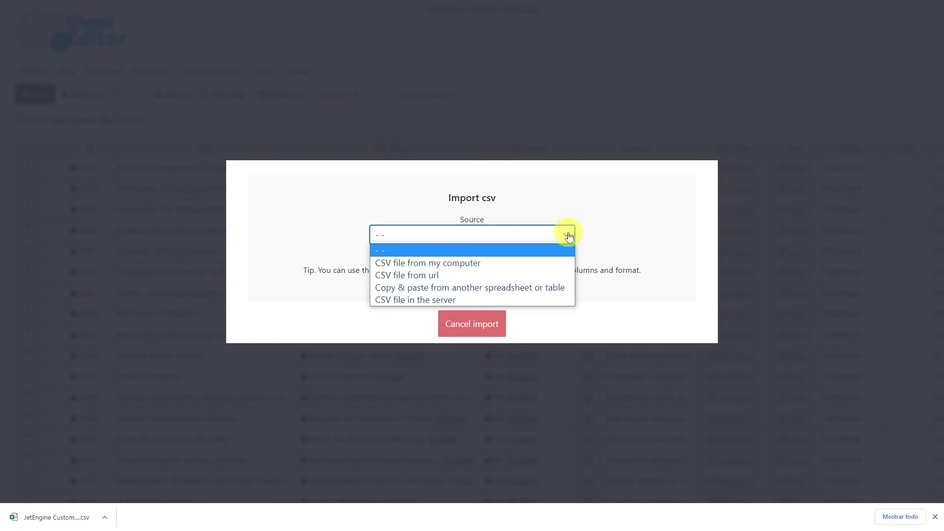
left_click(453, 262)
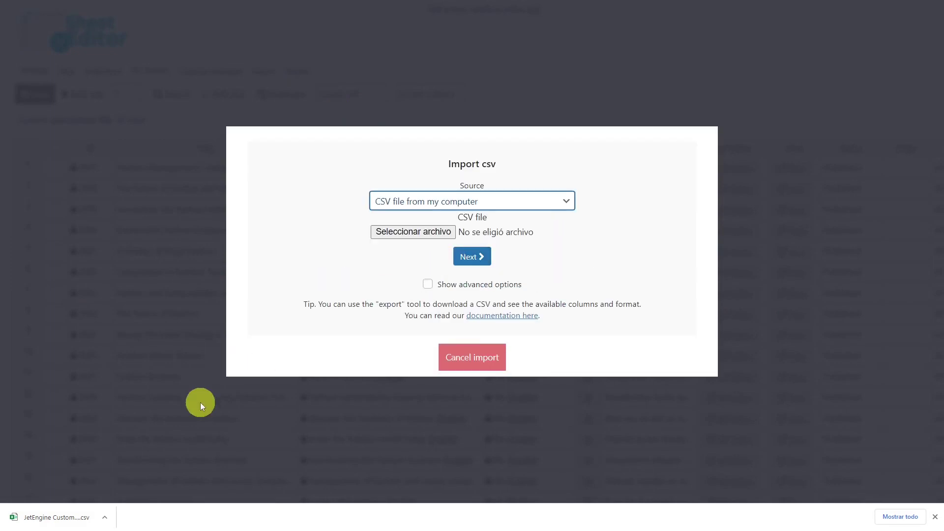
left_click_drag(80, 514, 474, 231)
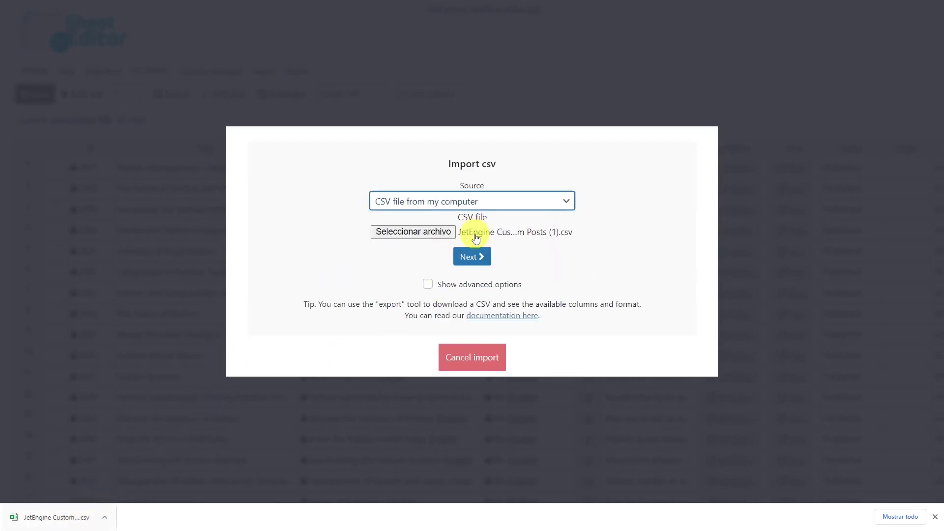
left_click(472, 256)
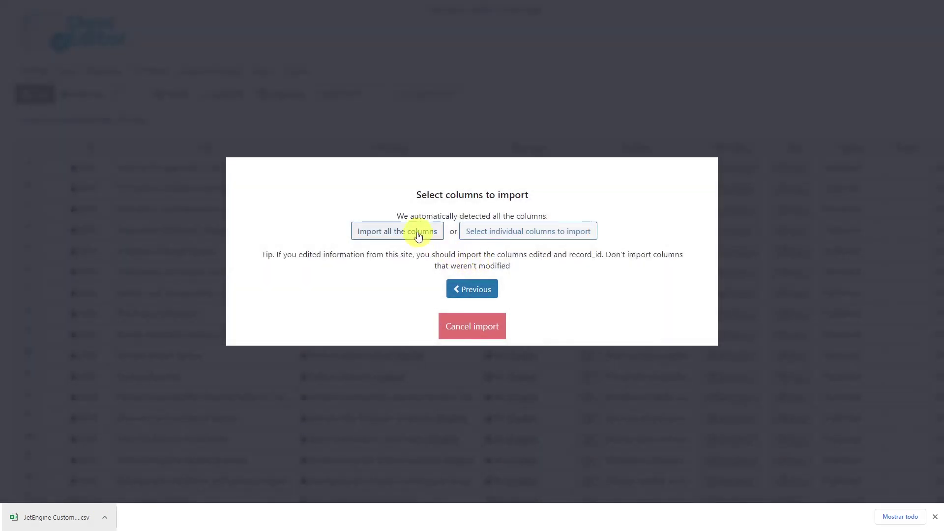
Import all columns, creating new and updating existing items matched by record_id to ID.
left_click(415, 232)
left_click(479, 260)
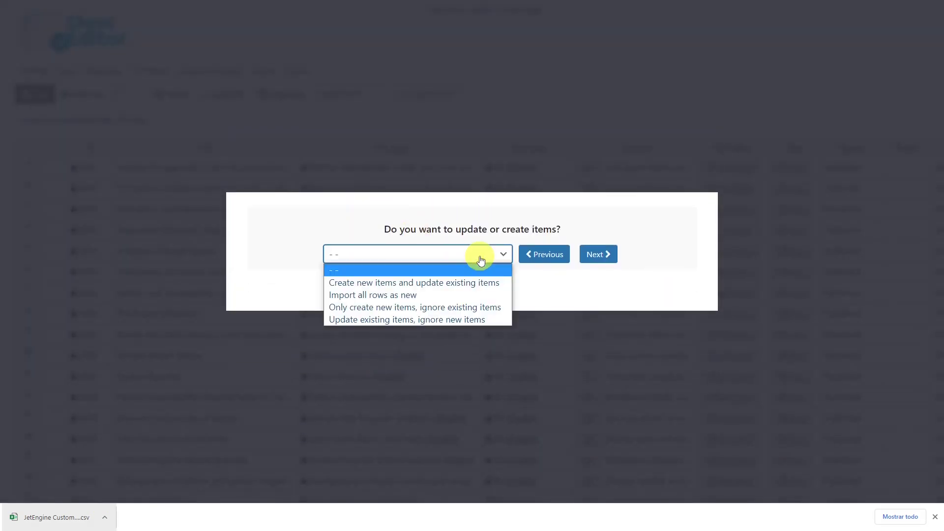
left_click(462, 284)
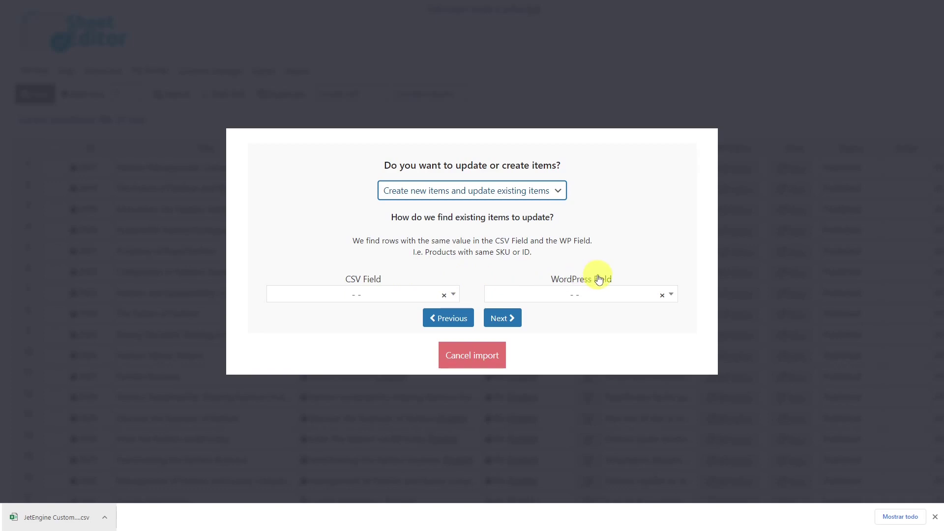
left_click(454, 295)
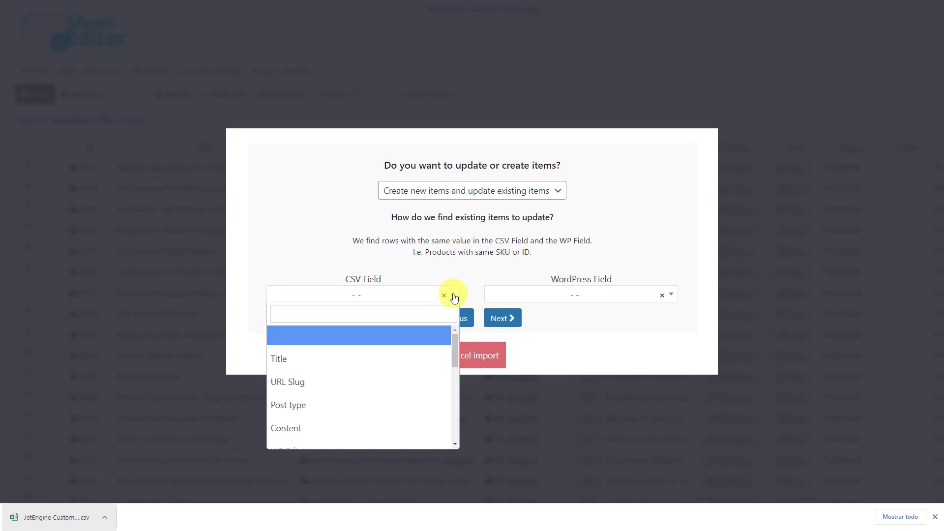
scroll(362, 388, "down", 5)
left_click(363, 394)
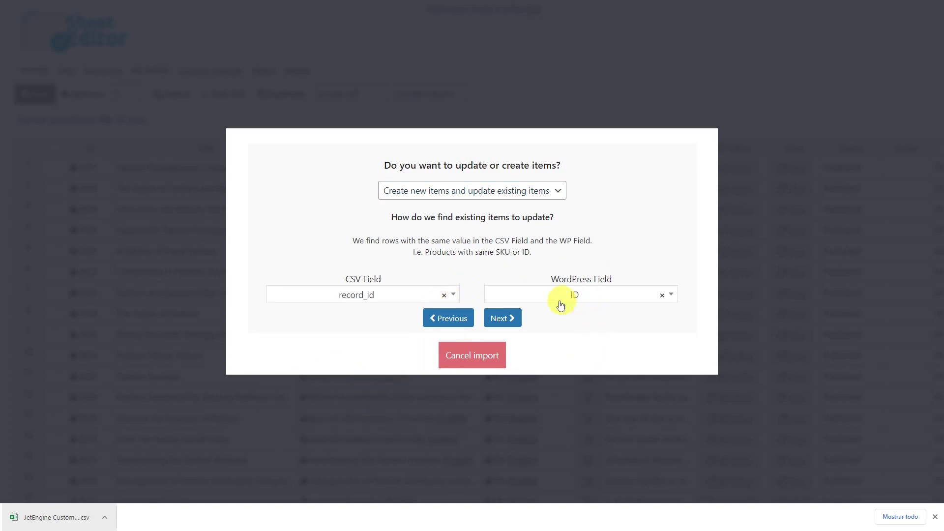
left_click(501, 317)
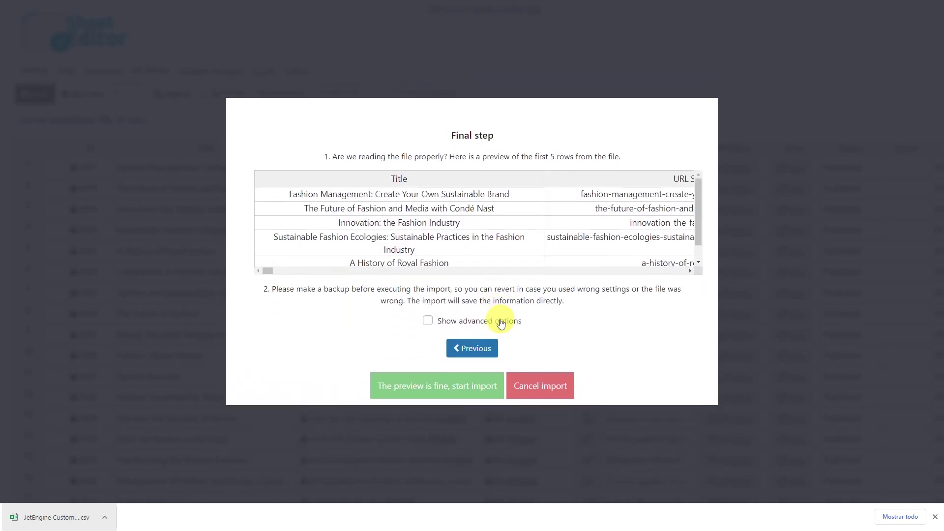
Run the import, updating 32 items and creating 10, then close the summary.
left_click(445, 388)
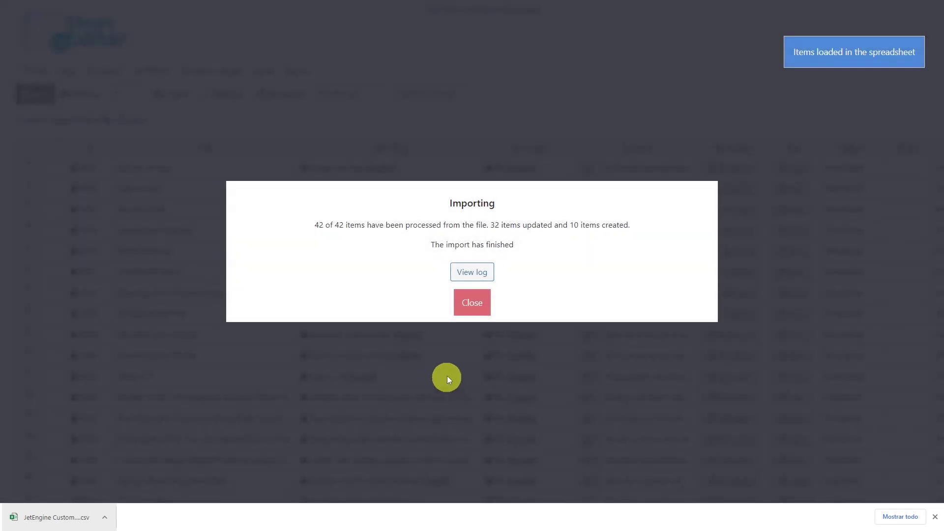
left_click(472, 302)
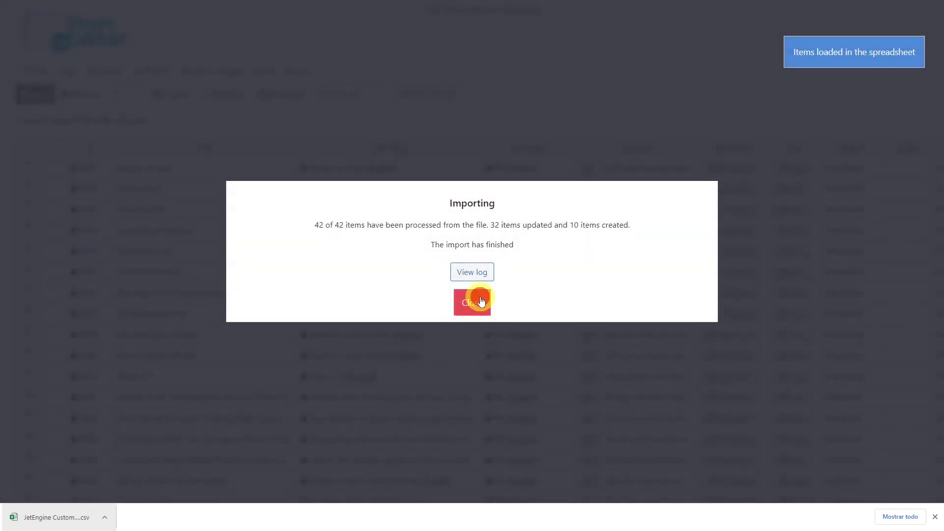